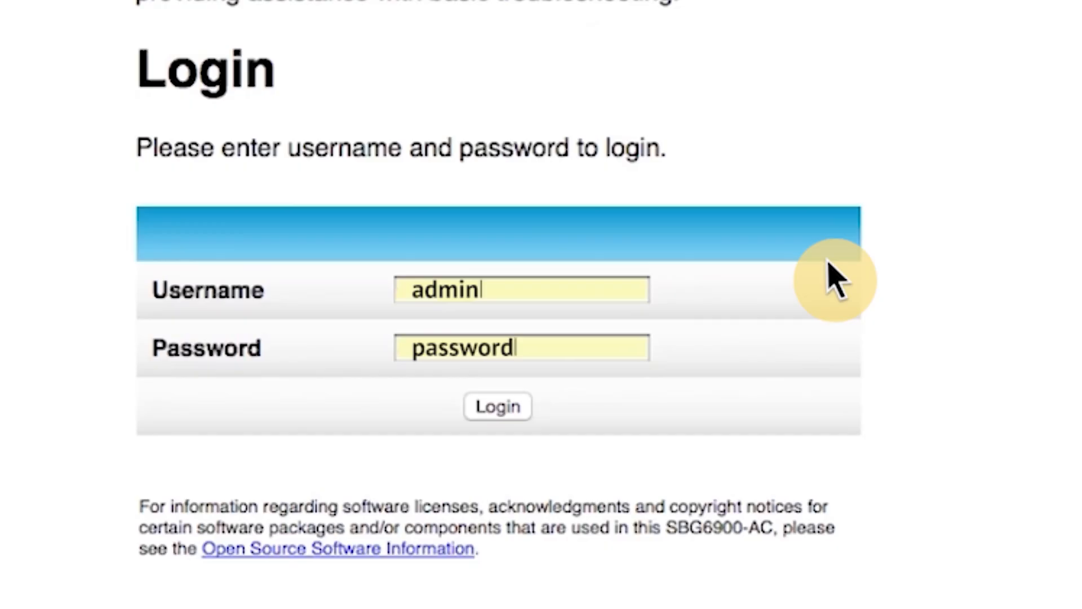
Log in to the SBG6900-AC web manager, retrying after the first attempt fails to load
click(502, 408)
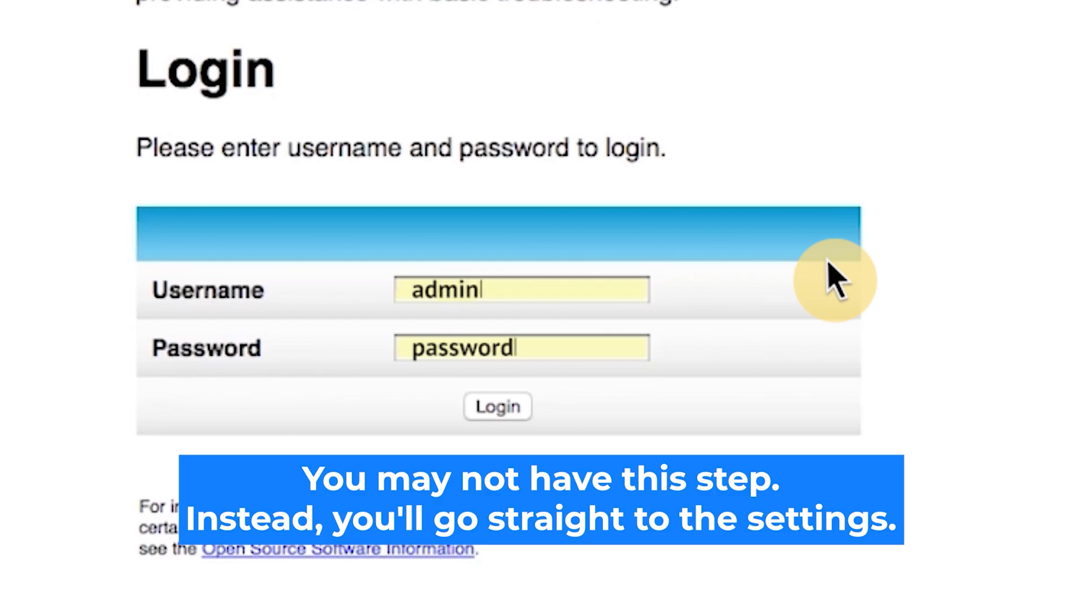
click(510, 415)
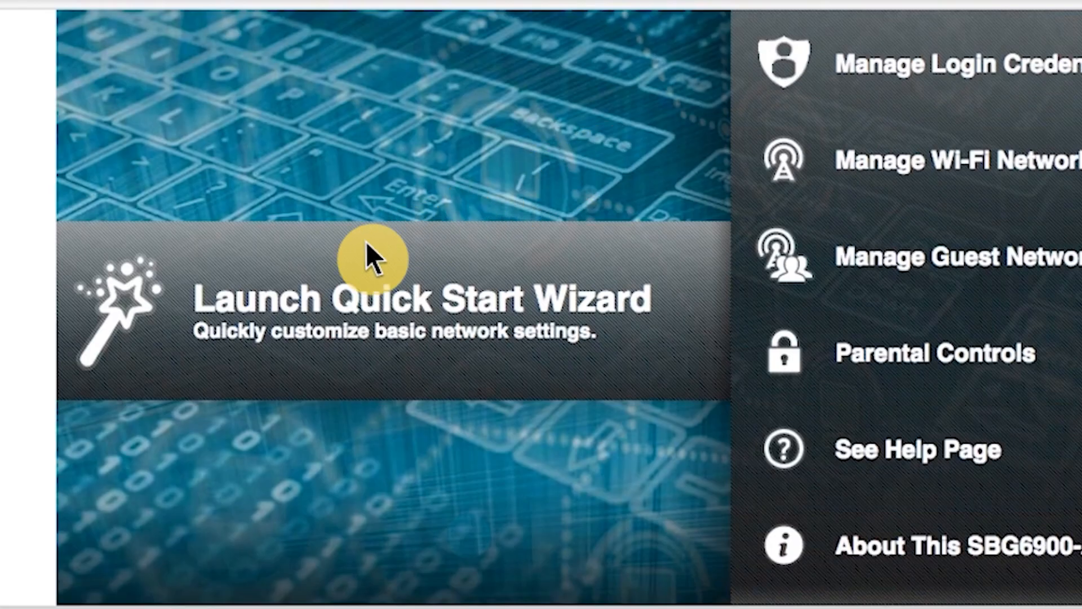
Launch the Quick Start Wizard from the home page banner
click(181, 321)
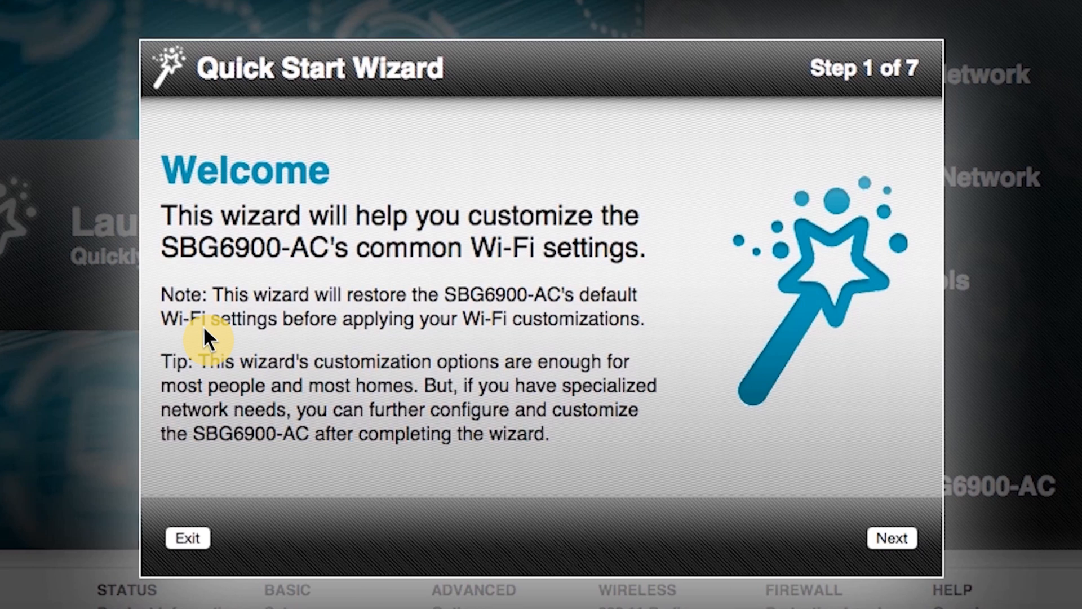
Set the Wi-Fi SSID to 'ARRIS Wi-Fi' with a new passphrase and continue
click(894, 539)
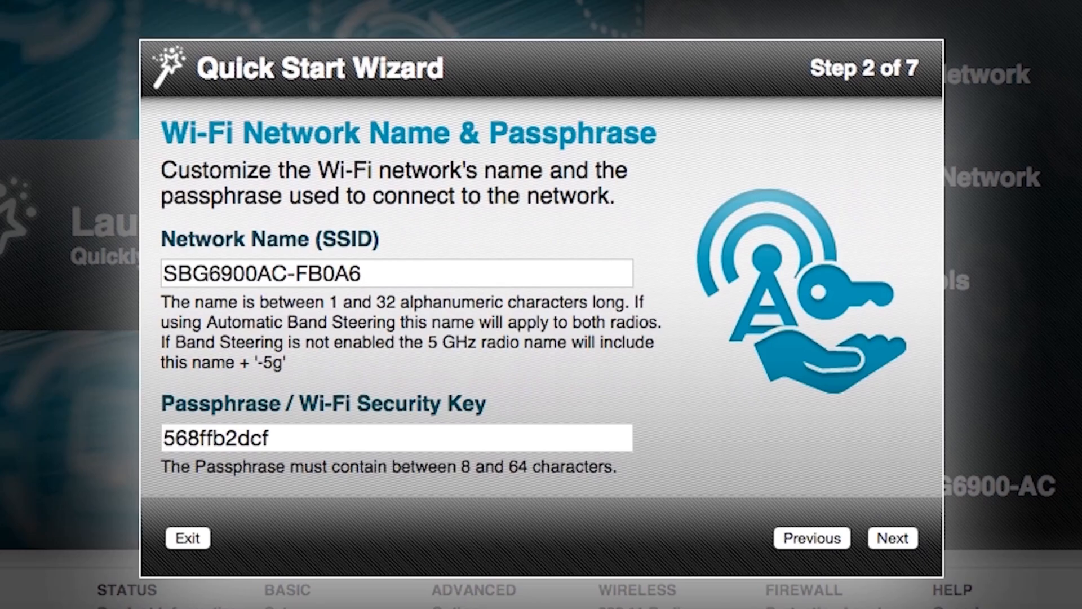
text(AR)
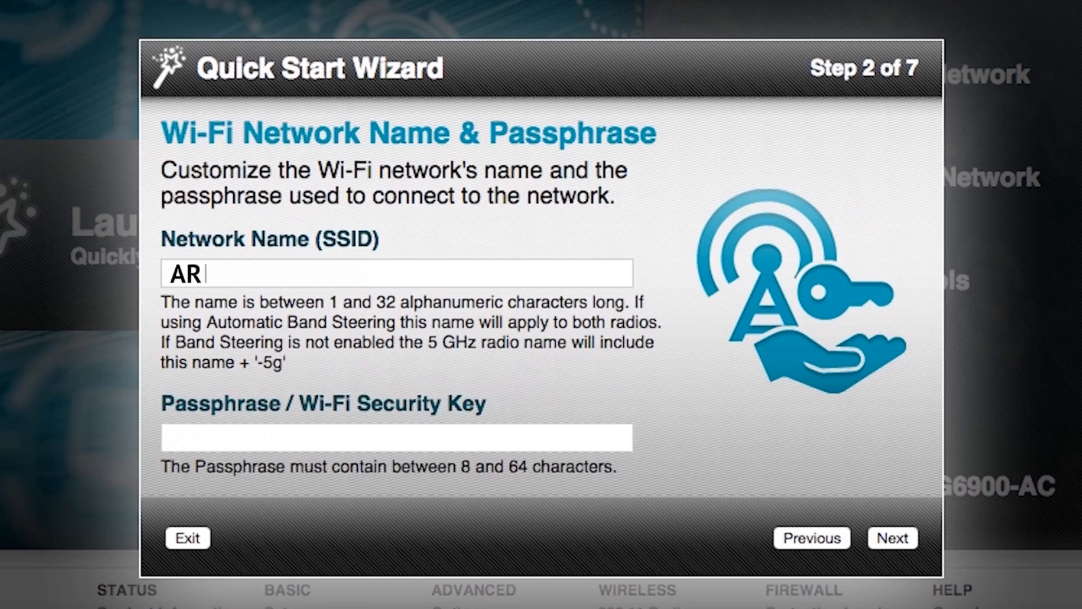
text(RIS Wi-Fi)
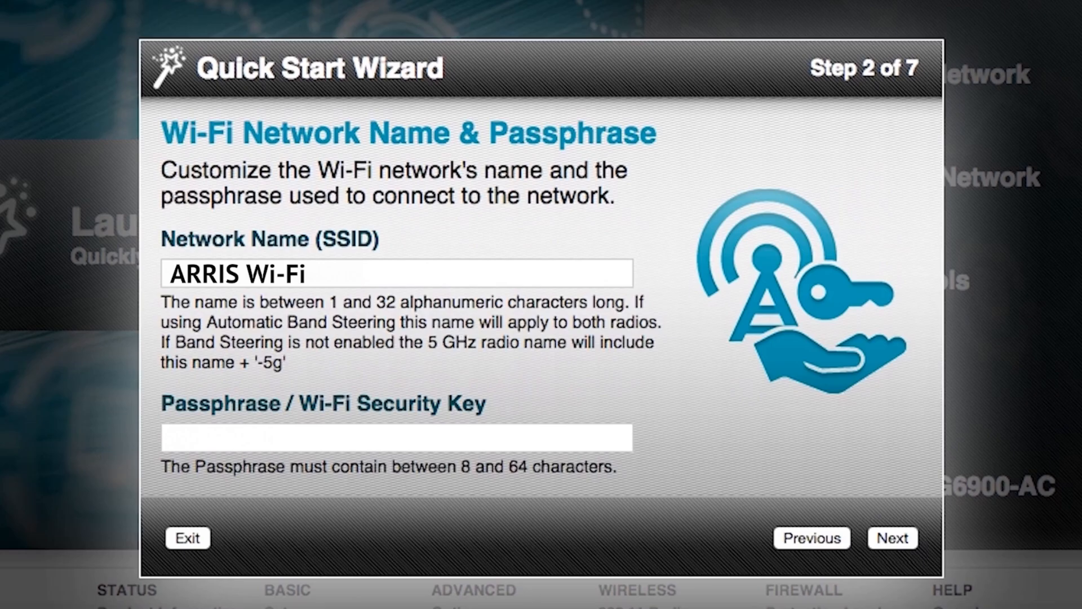
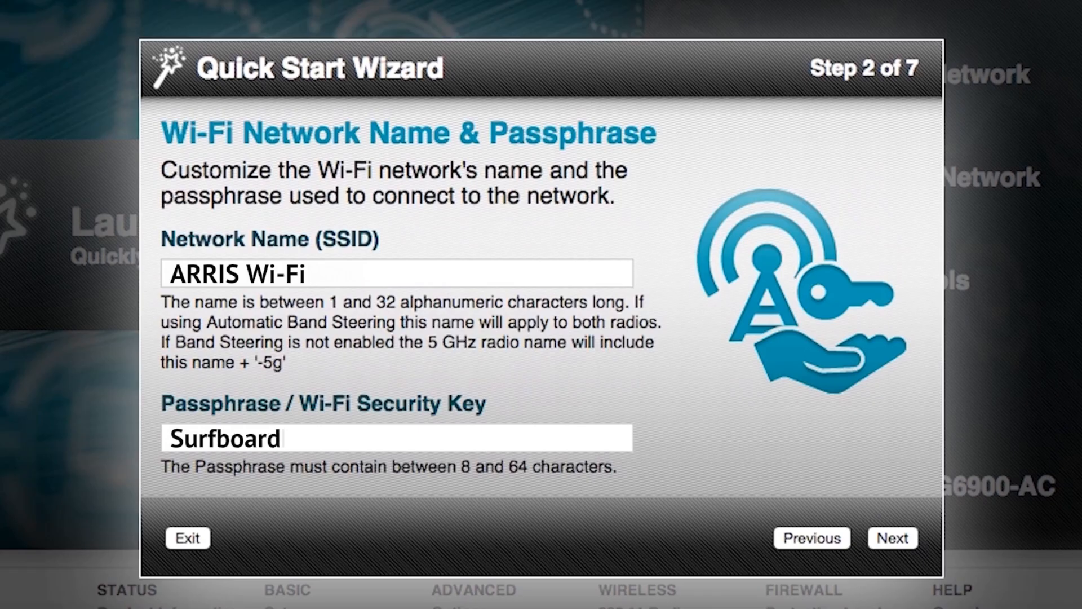
click(894, 532)
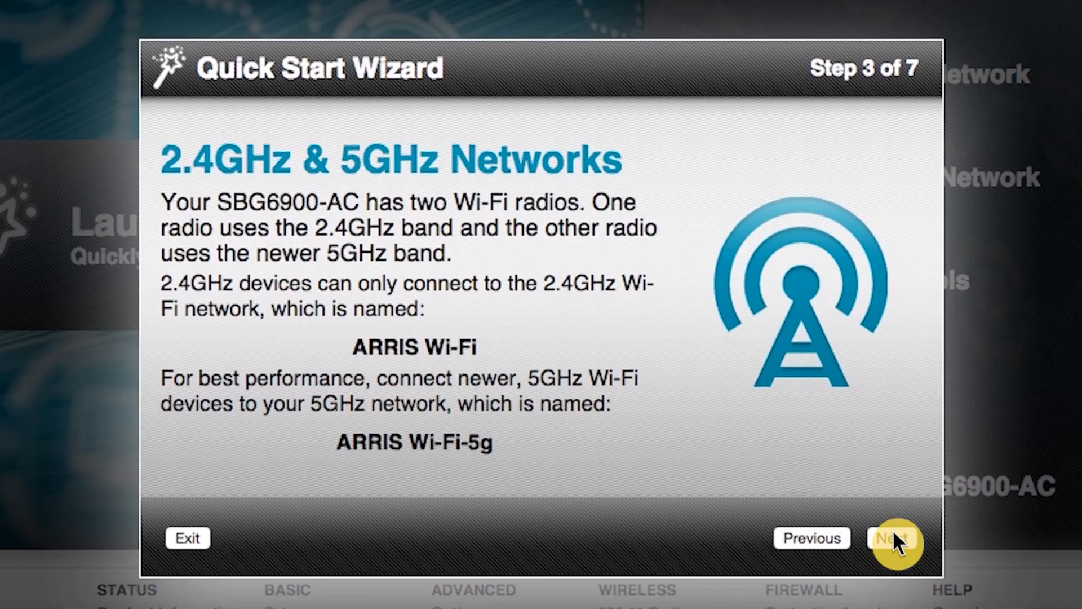
click(893, 534)
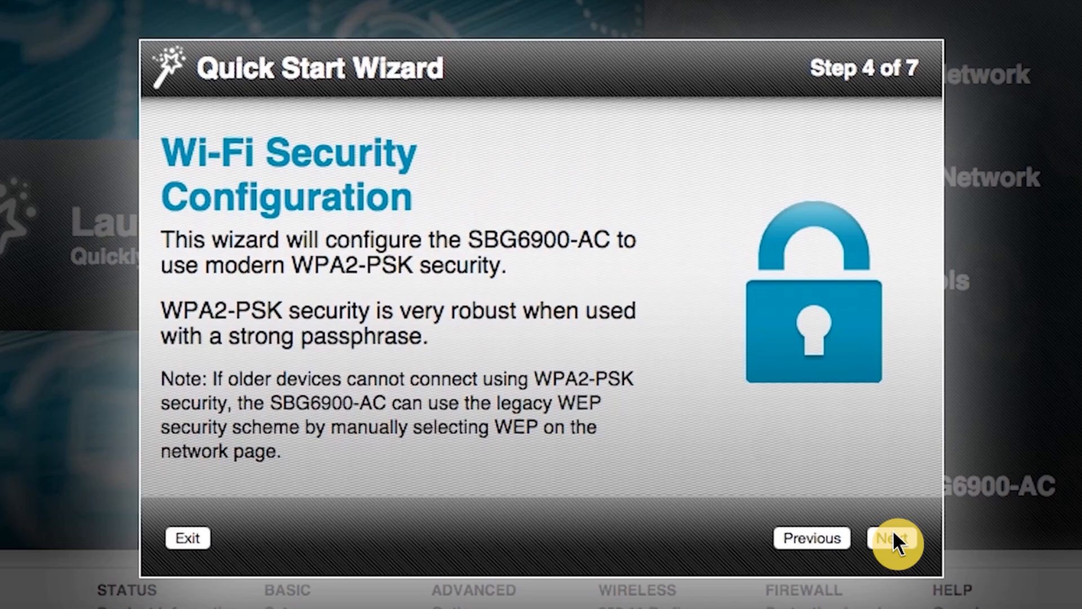
click(893, 535)
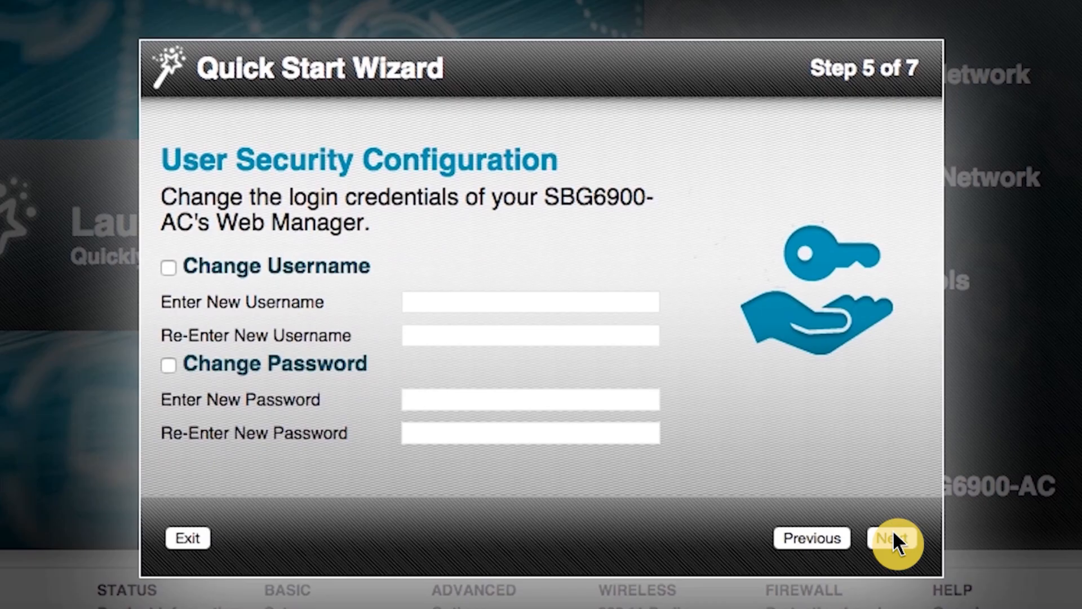
click(169, 268)
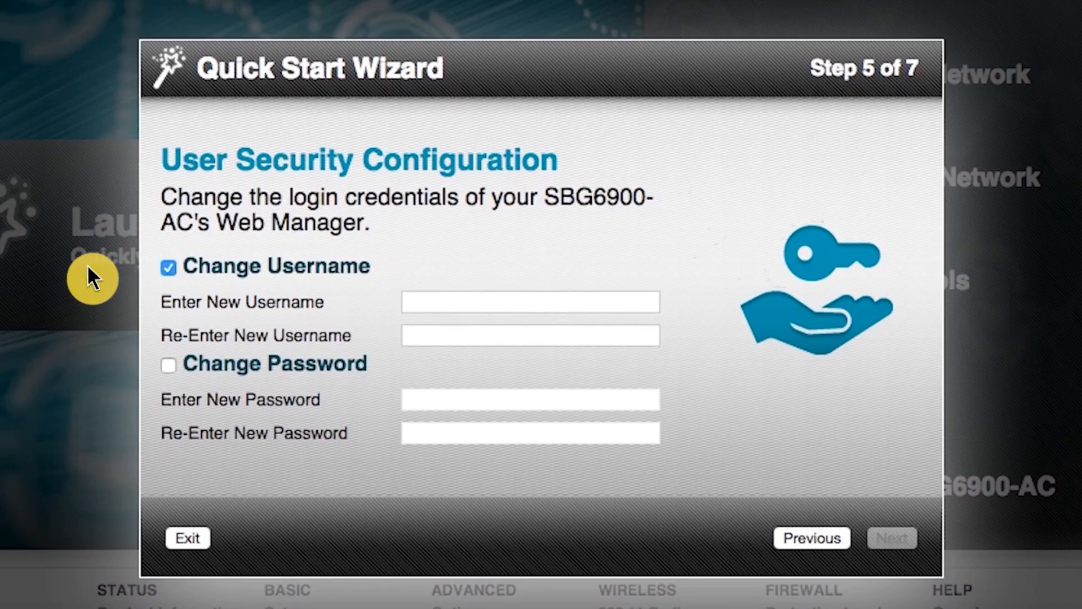
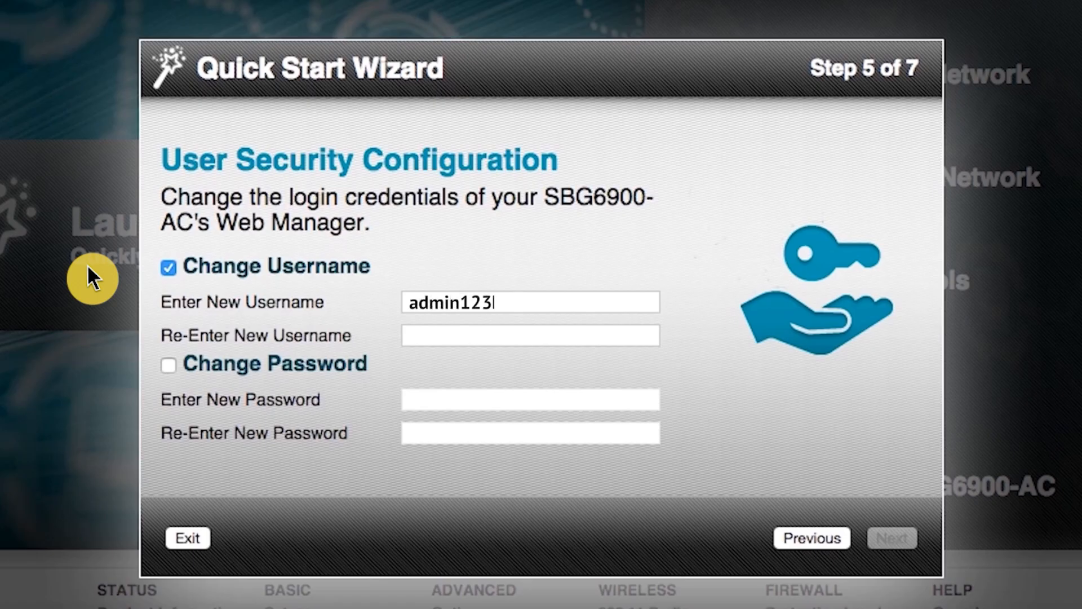
key(Tab)
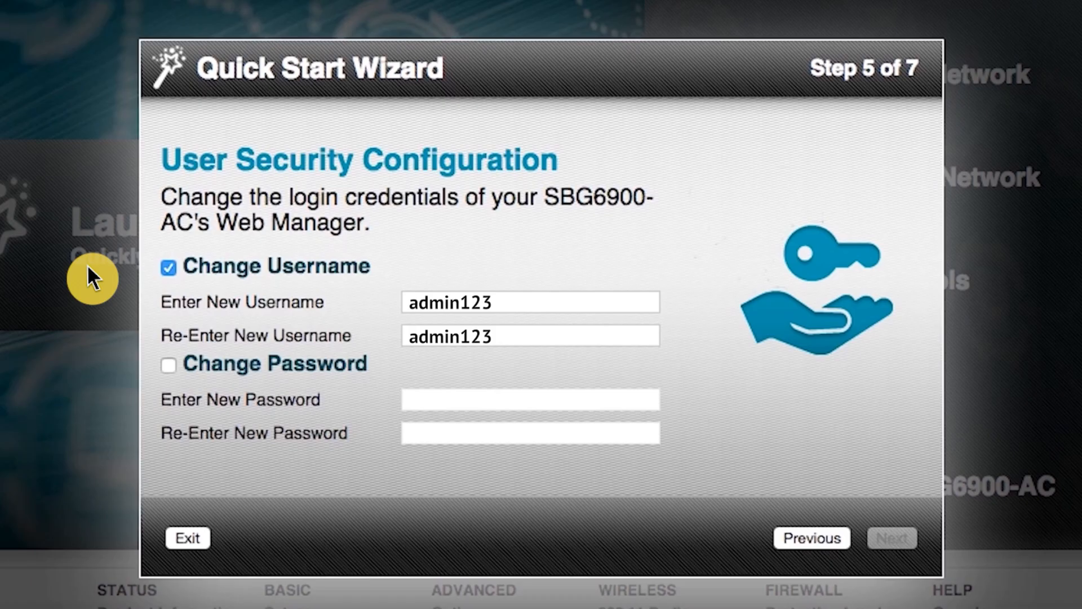
Change the web manager password, confirming it, and continue to Review Settings
click(168, 364)
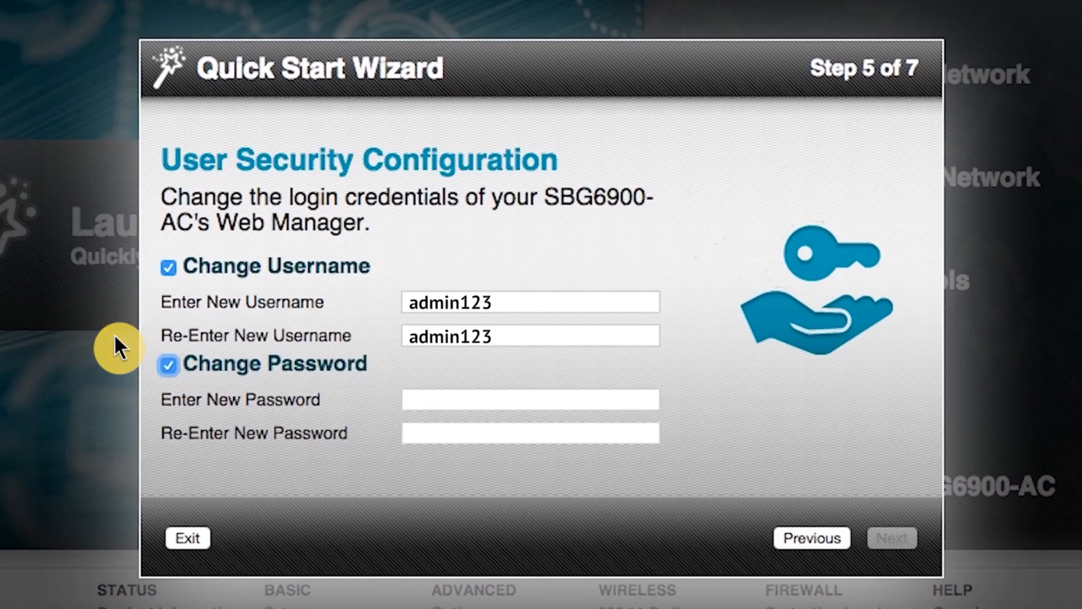
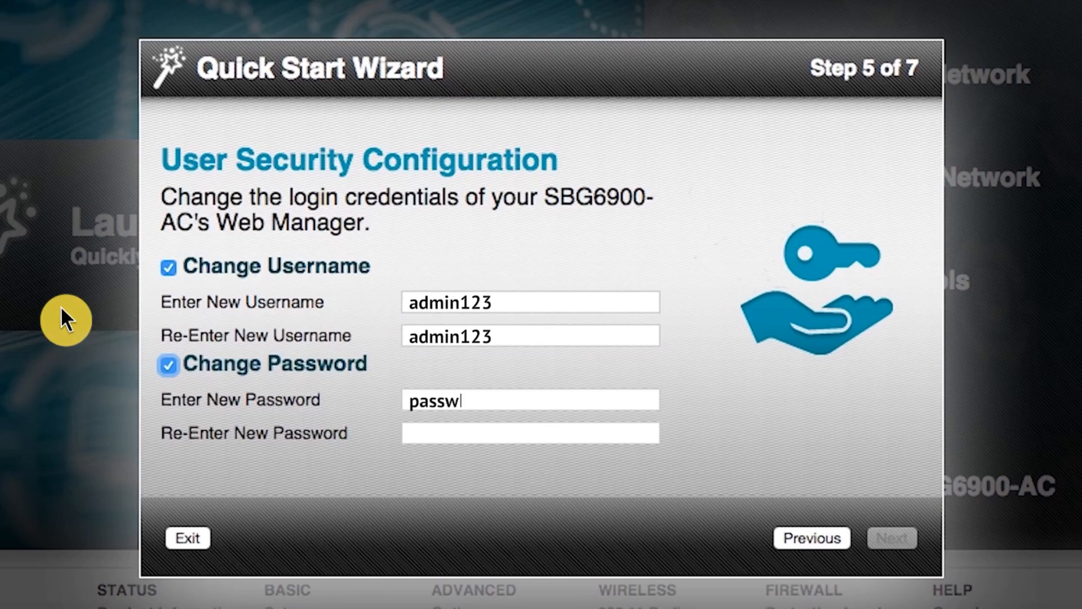
key(Tab)
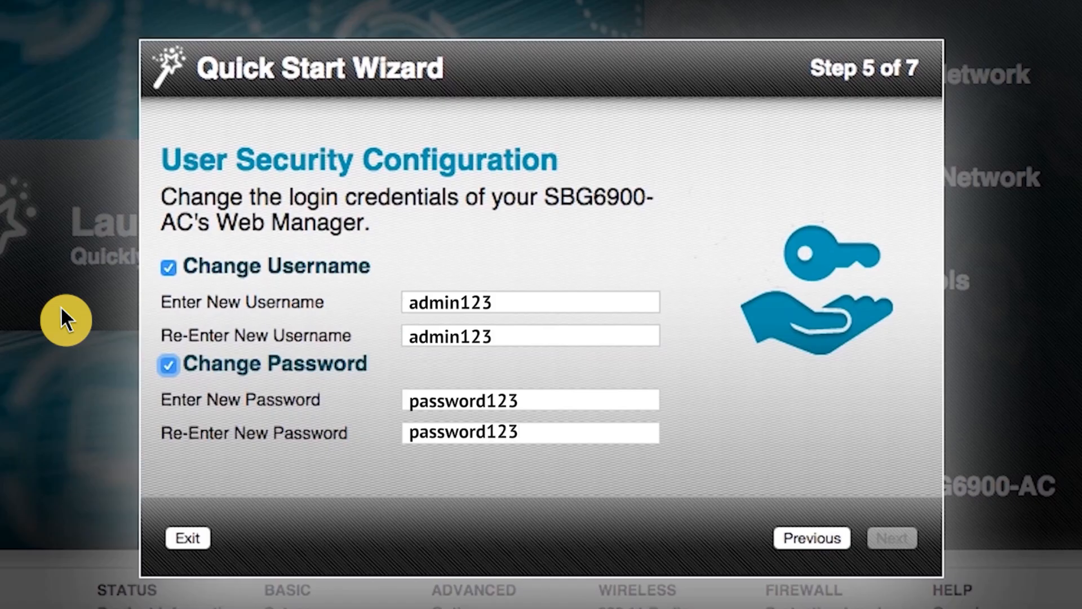
click(895, 540)
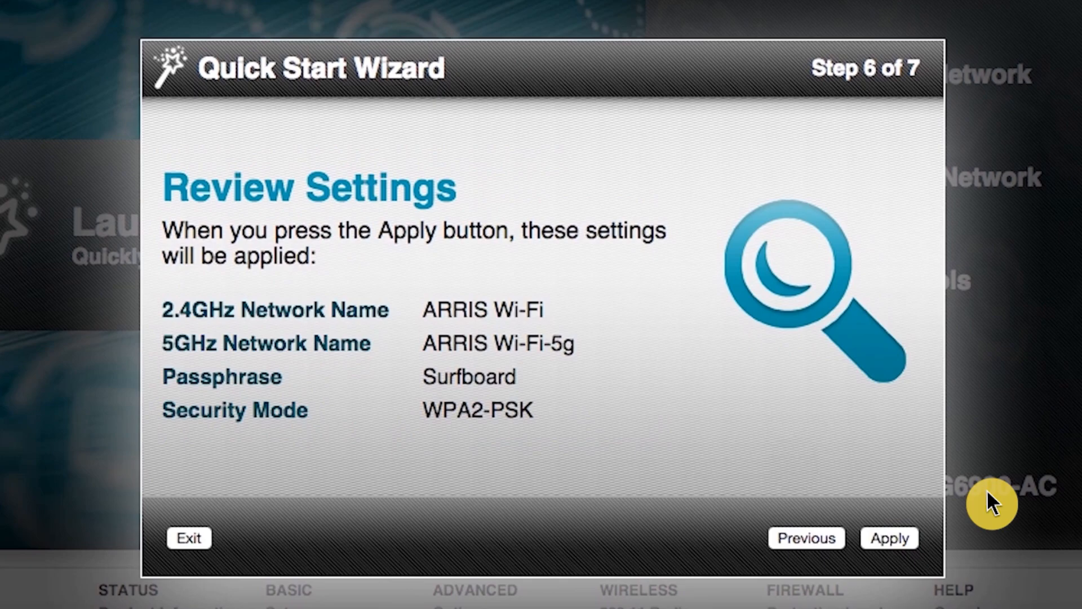
Apply the reviewed Wi-Fi name, passphrase and WPA2-PSK settings
click(889, 537)
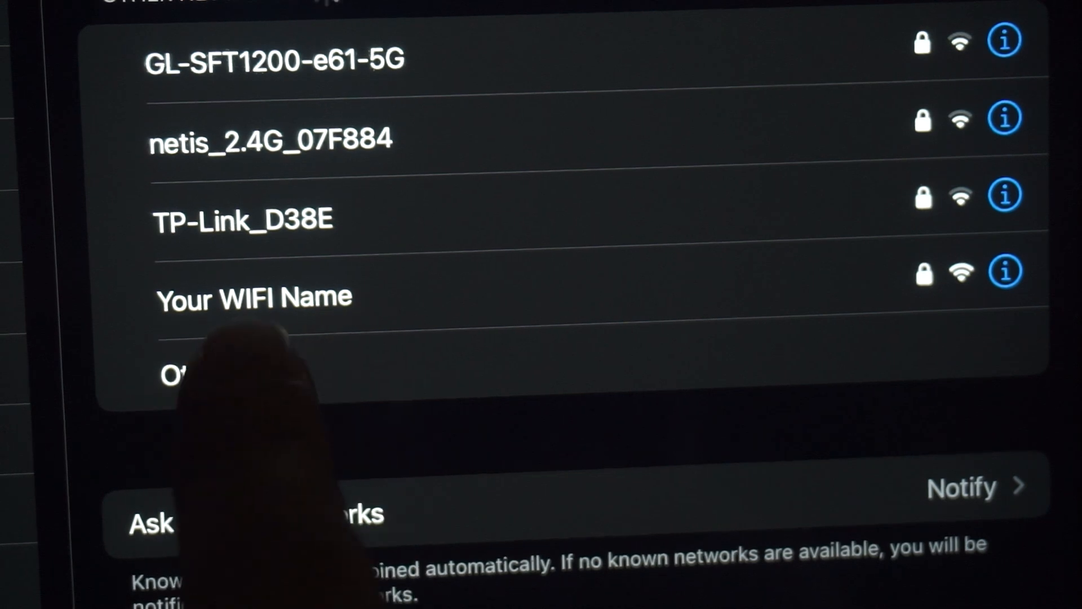
Select the 'Your WIFI Name' network from the iOS Wi-Fi list
click(282, 296)
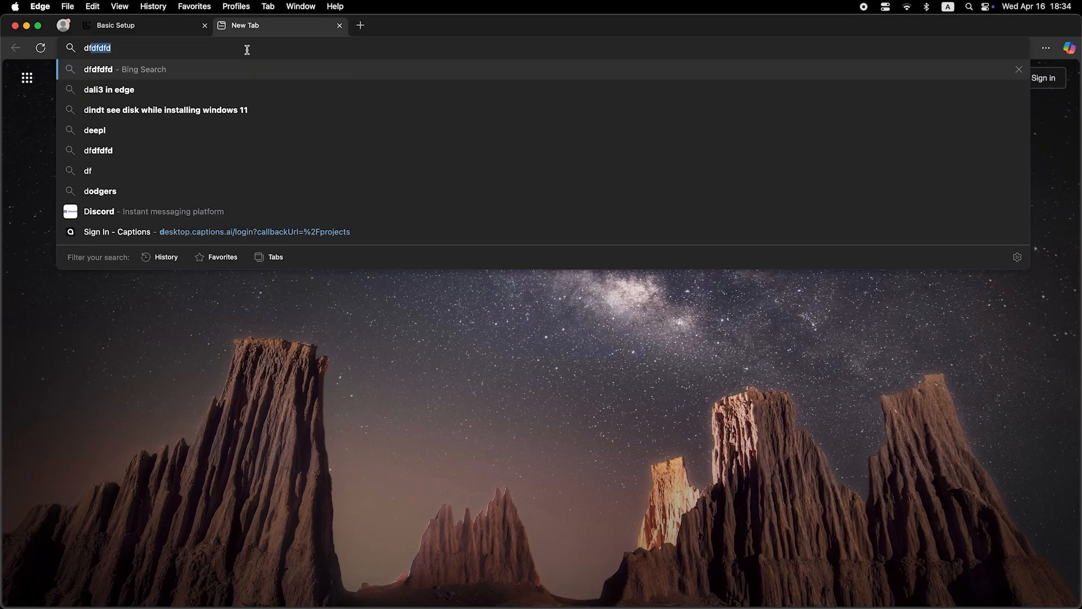
key(Return)
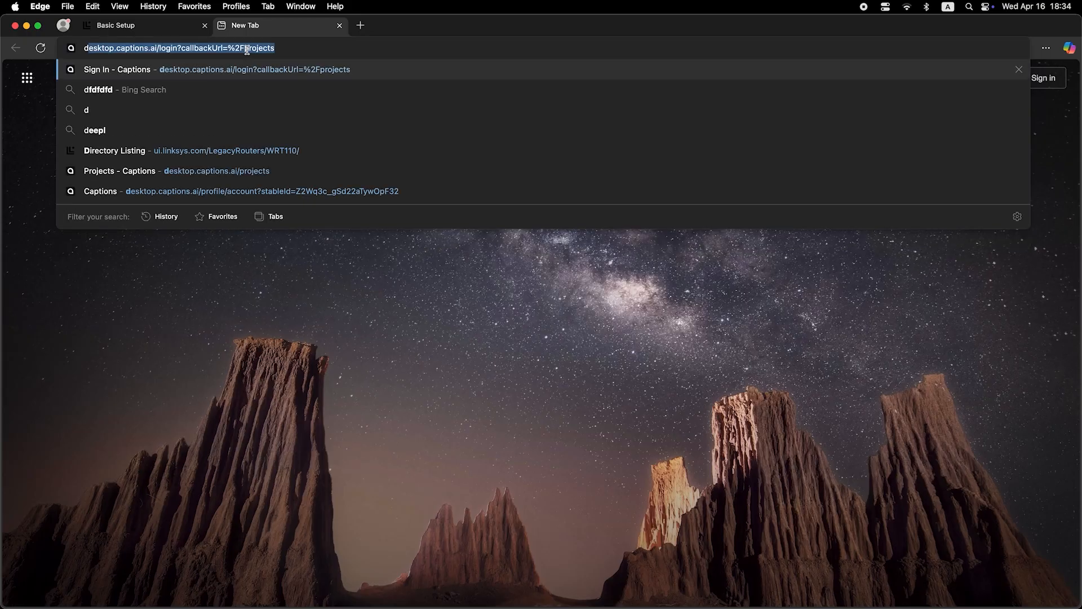
Reload the router web manager home page after the router restarts
key(Return)
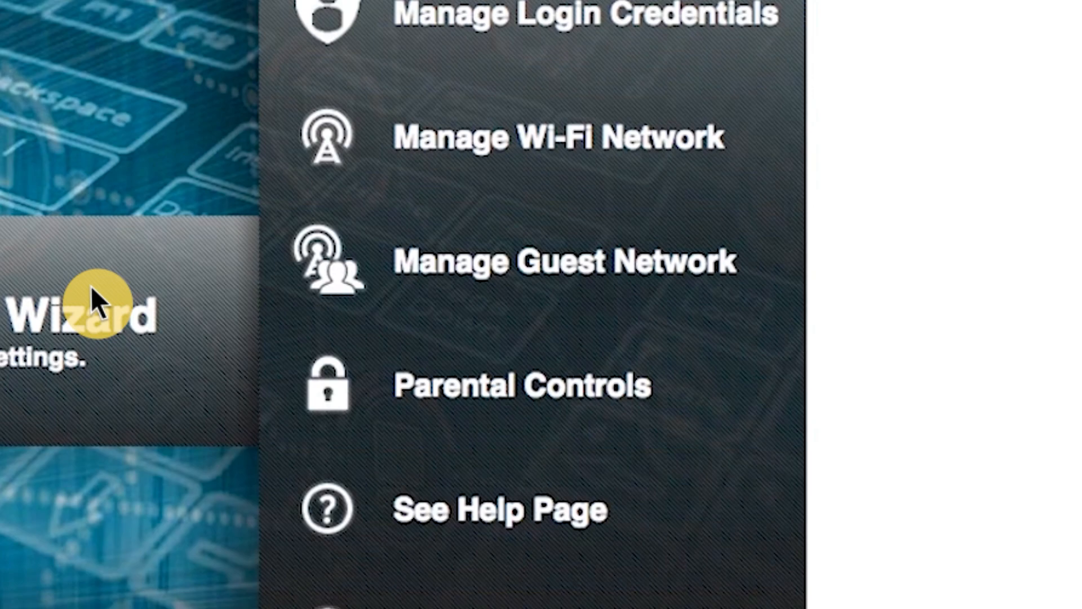
Enable the 2.4 GHz guest network with WPA2-PSK security and a passphrase, and apply
click(523, 259)
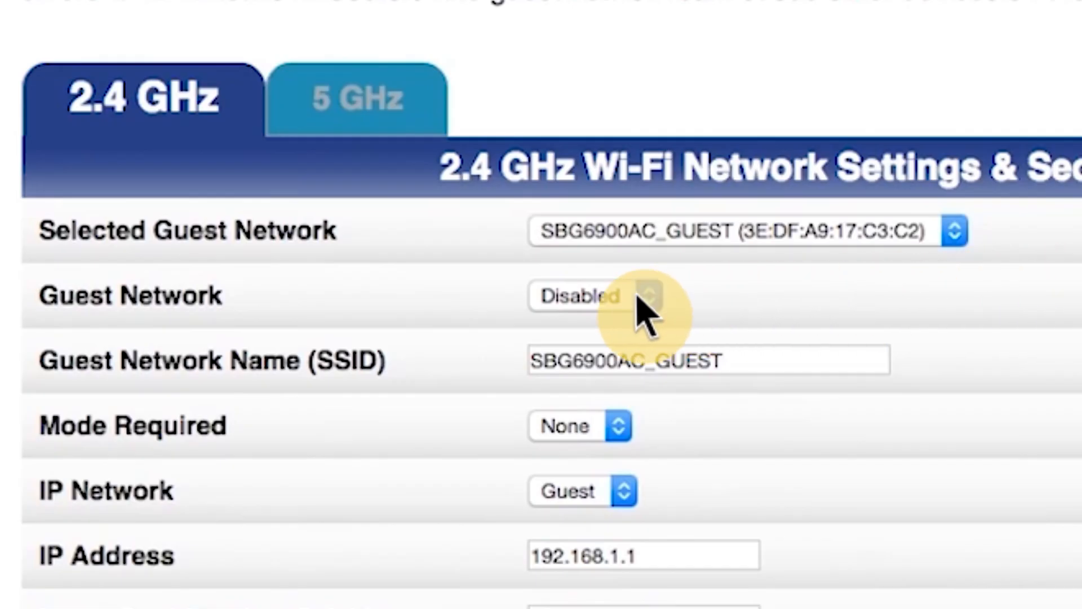
click(638, 298)
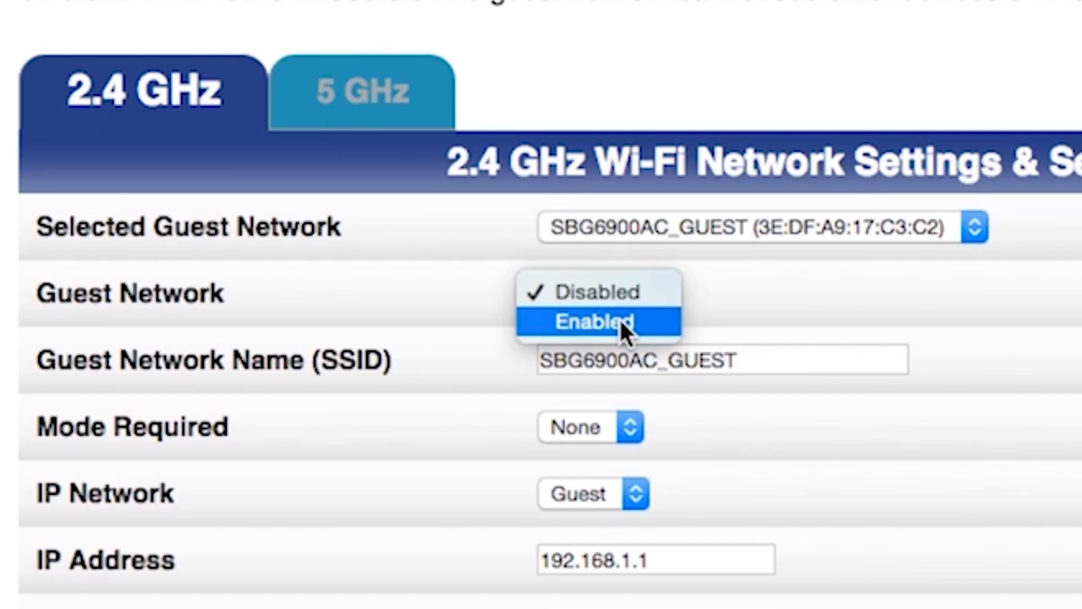
click(620, 320)
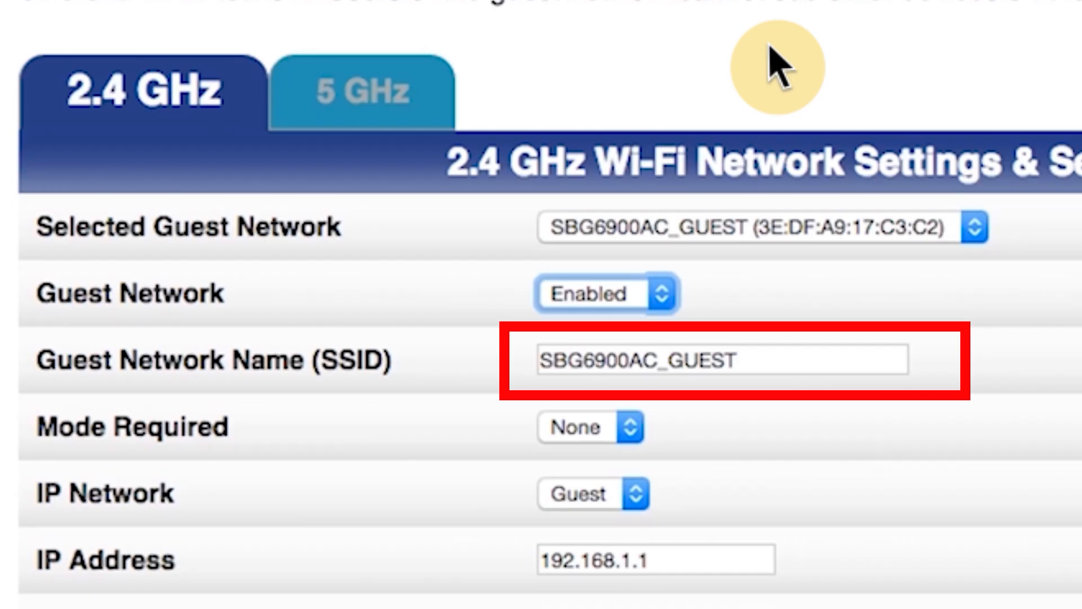
scroll(778, 68, down, 10)
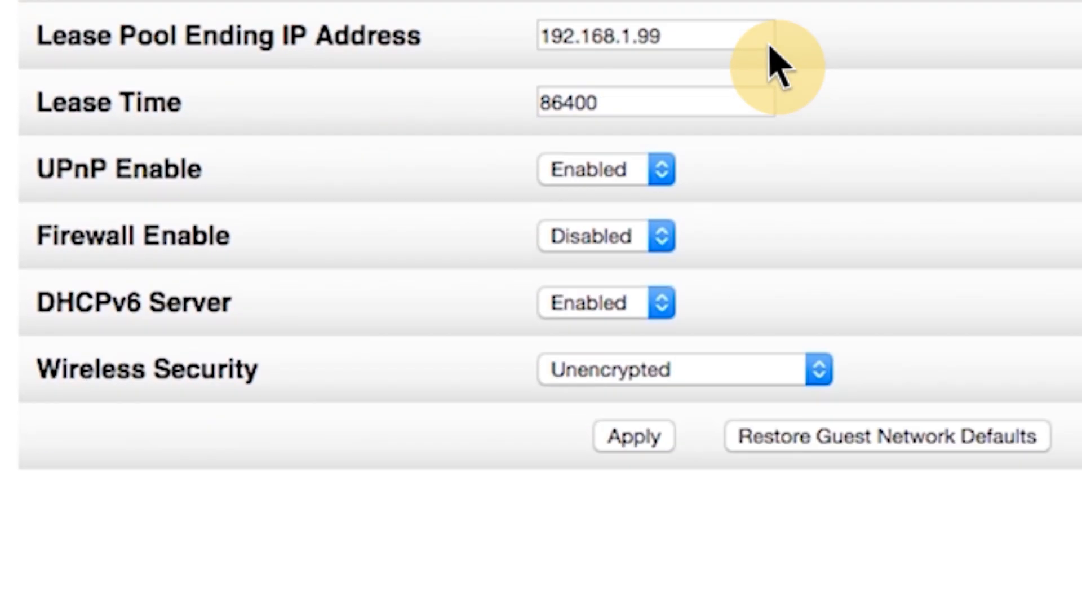
click(778, 375)
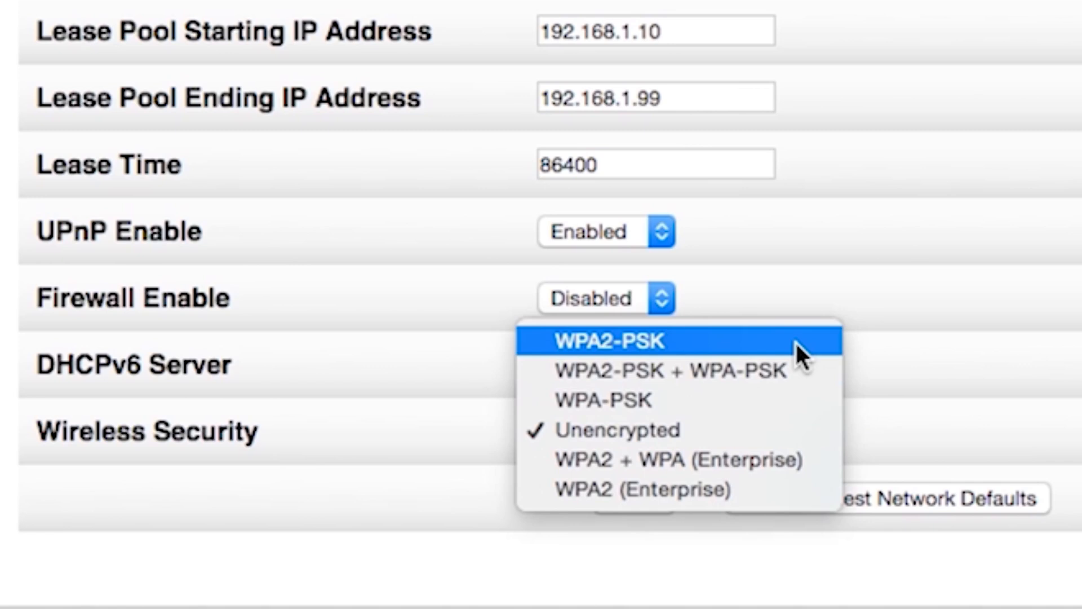
click(796, 340)
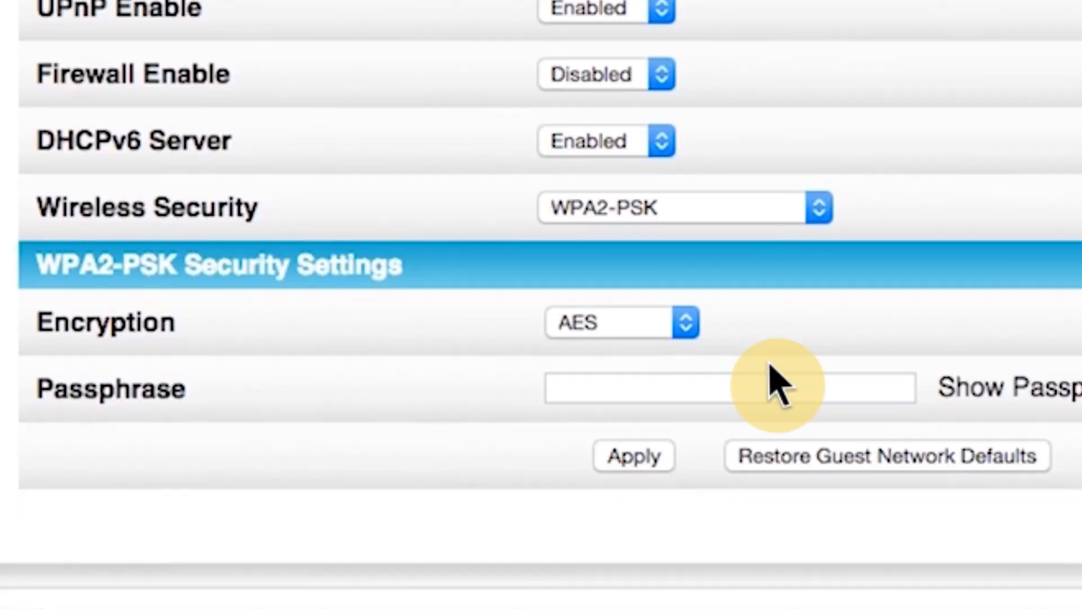
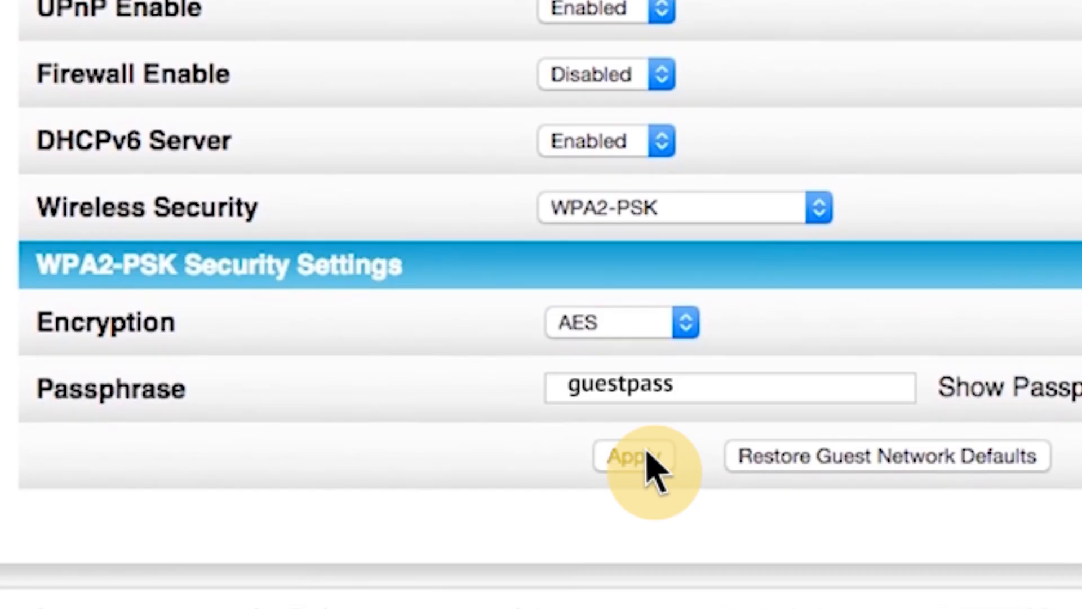
click(651, 460)
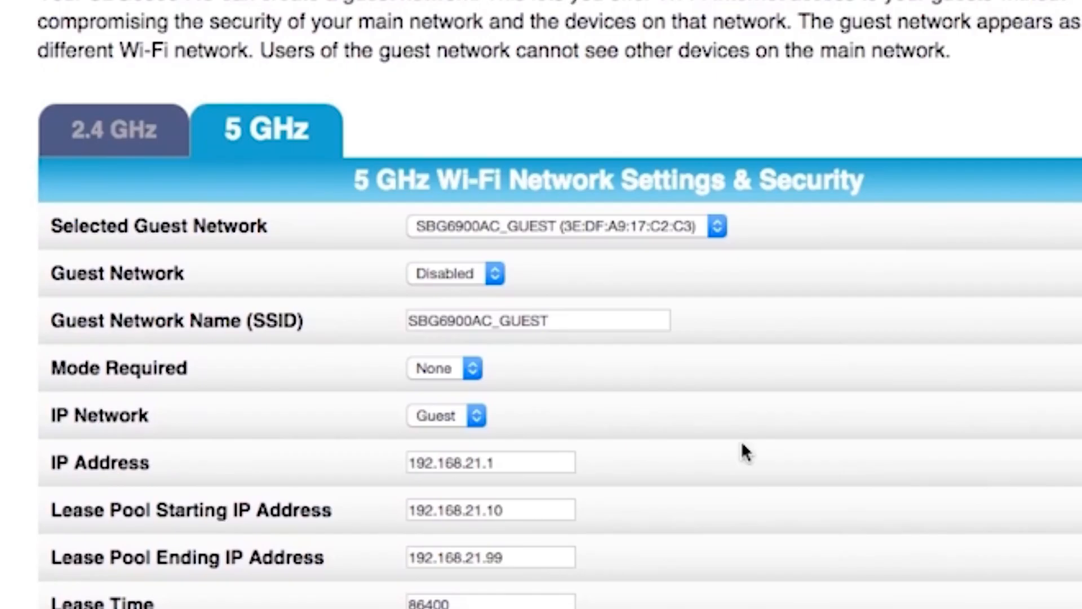